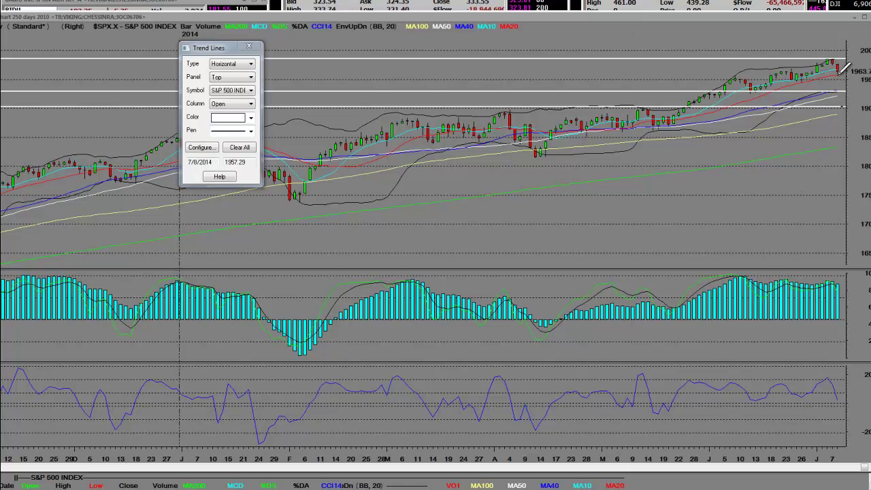
Draw a Regular trend line rising from the February low, then open the 2014 monthly chart
click(251, 64)
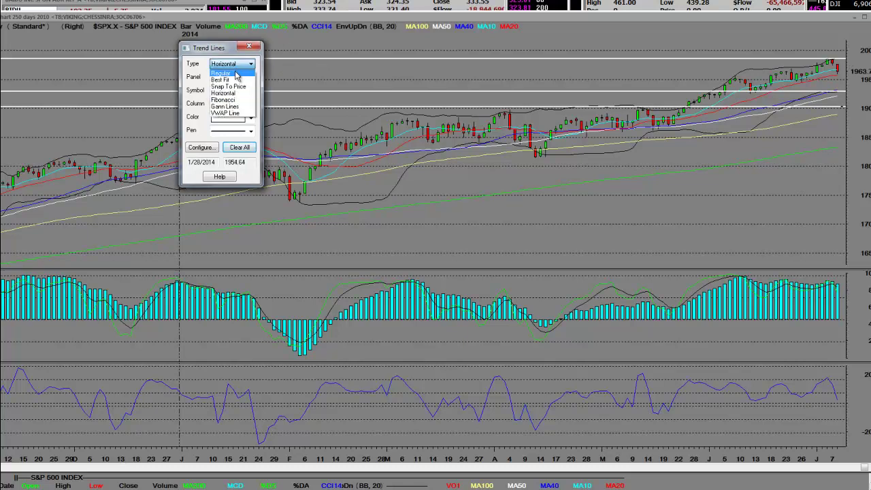
click(238, 73)
click(299, 194)
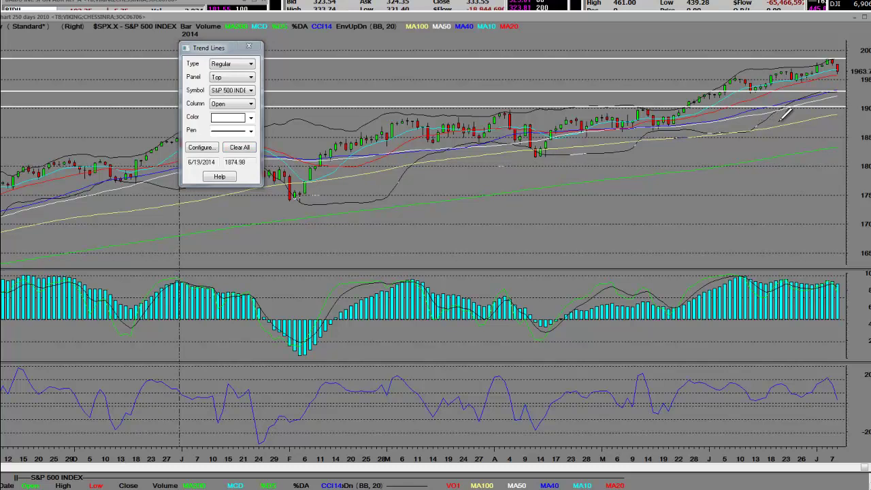
click(846, 88)
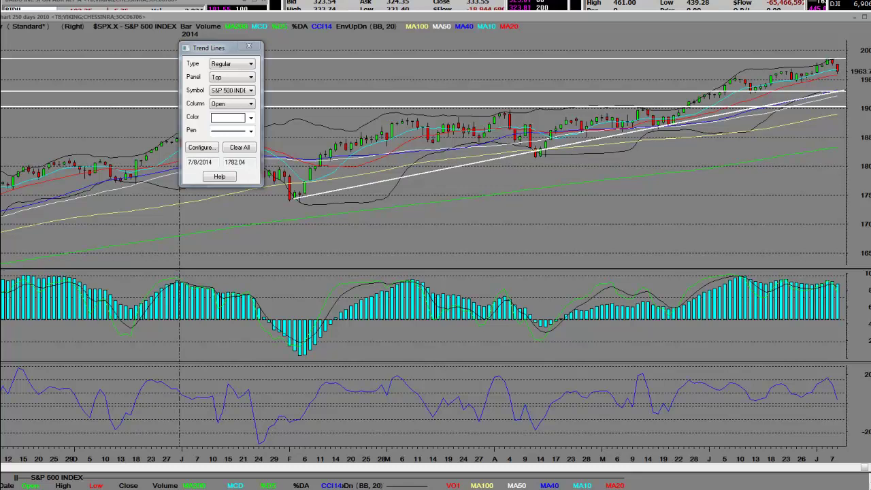
click(288, 163)
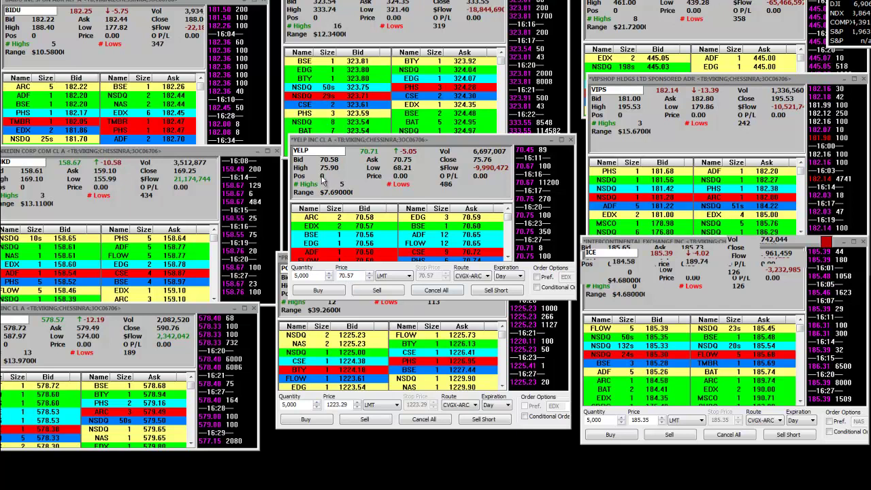
Bring the PCLN and YELP quote windows forward and open the Tal Tree Indices window
click(346, 334)
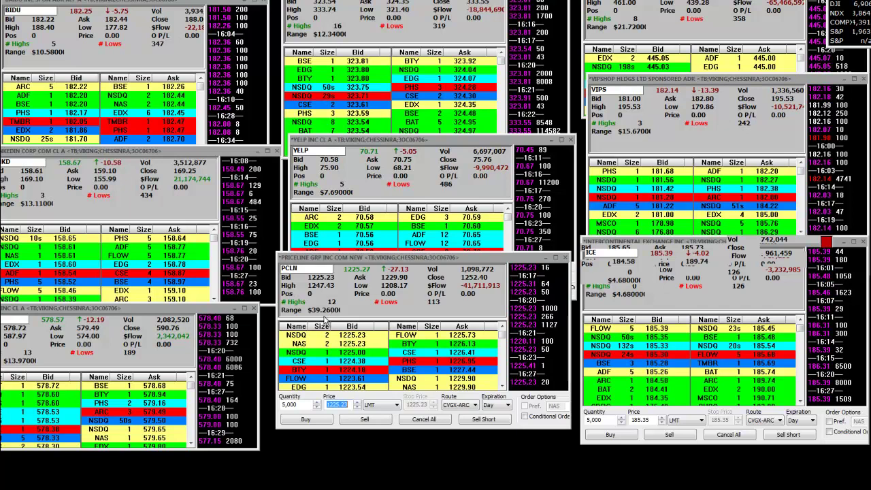
click(352, 241)
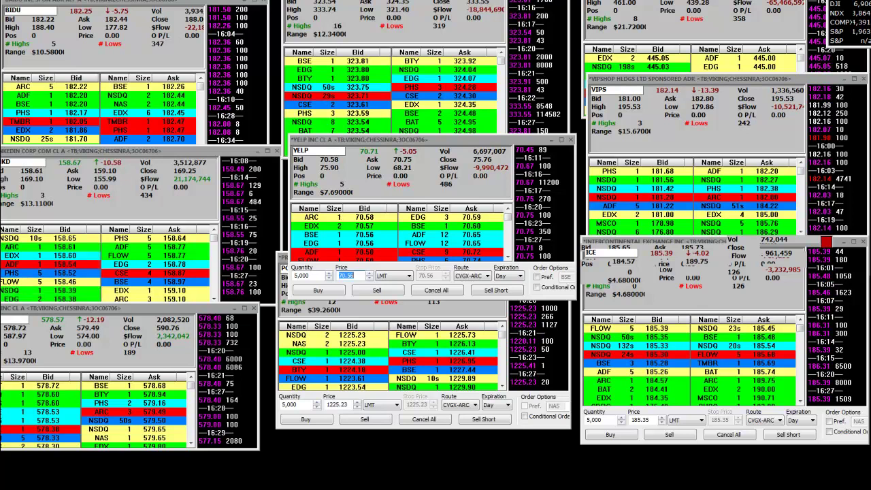
click(695, 171)
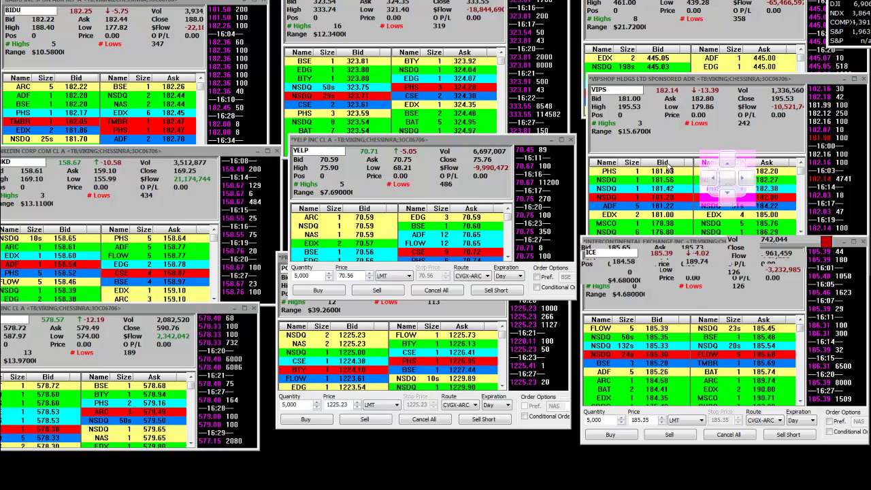
Move the index window left, review the High-Tech 35 rows PCLN through AAPL, and show the Nasdaq 100 components
drag(489, 116, 59, 110)
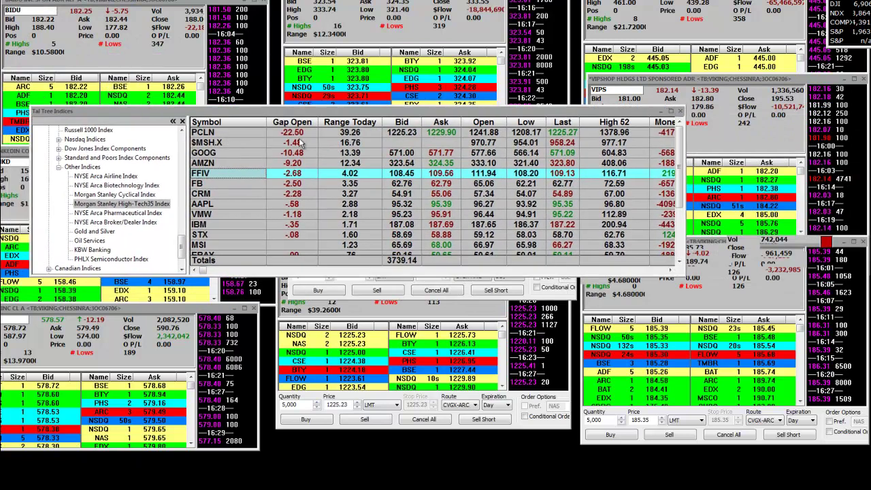
click(356, 136)
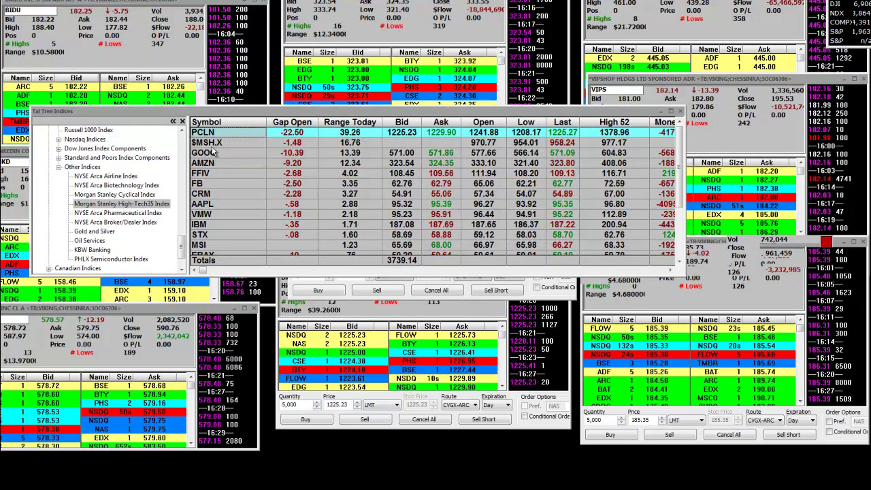
click(354, 154)
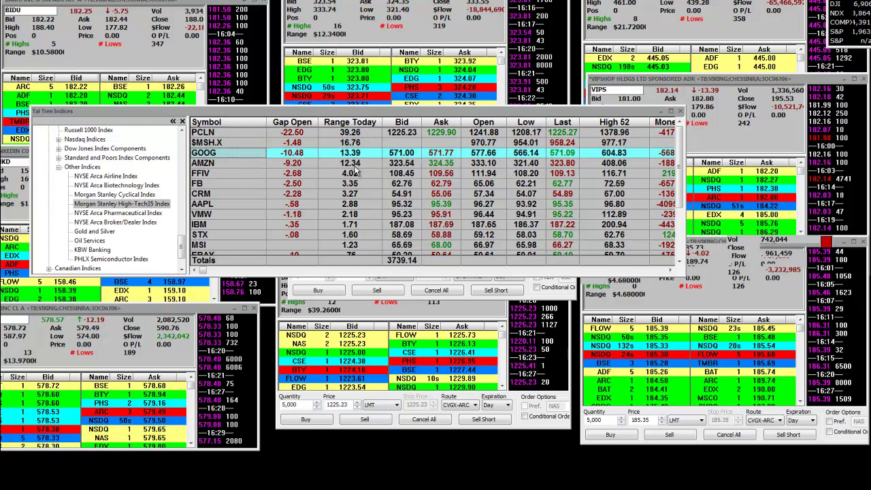
click(353, 165)
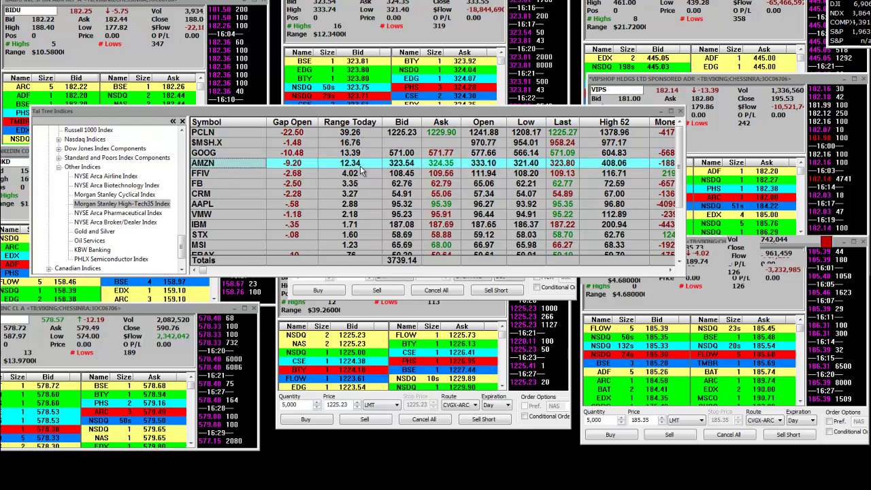
click(359, 173)
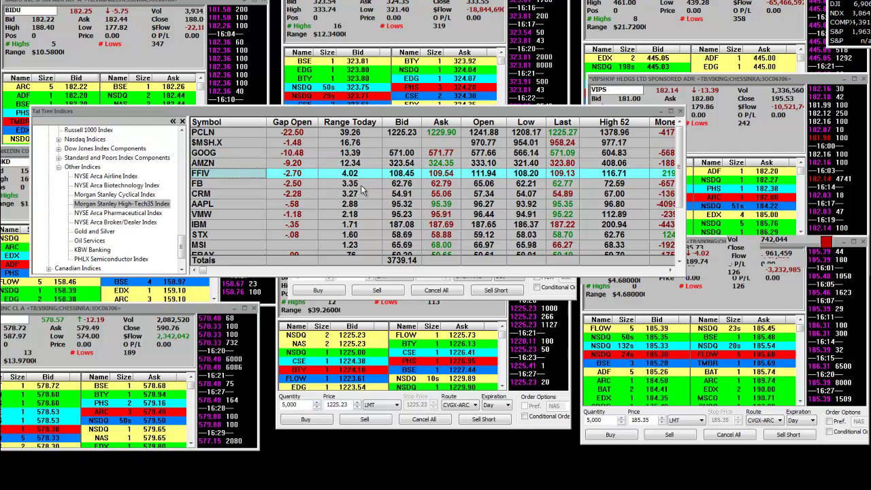
click(361, 186)
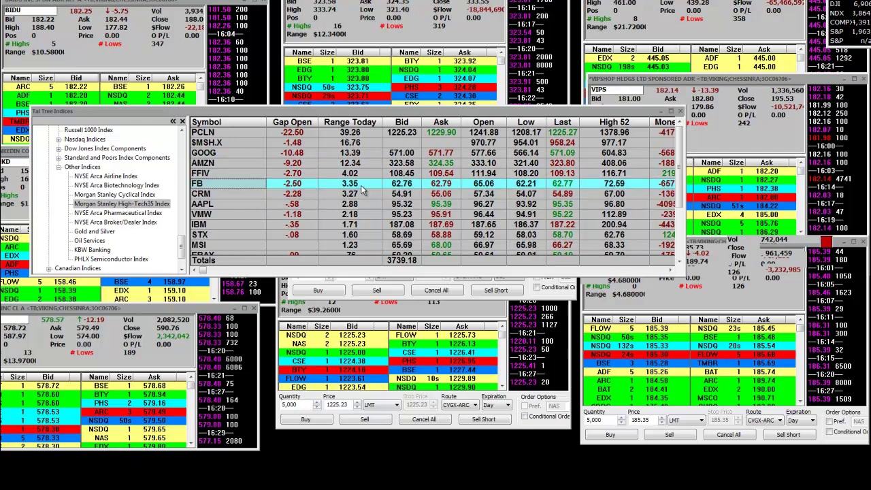
click(362, 194)
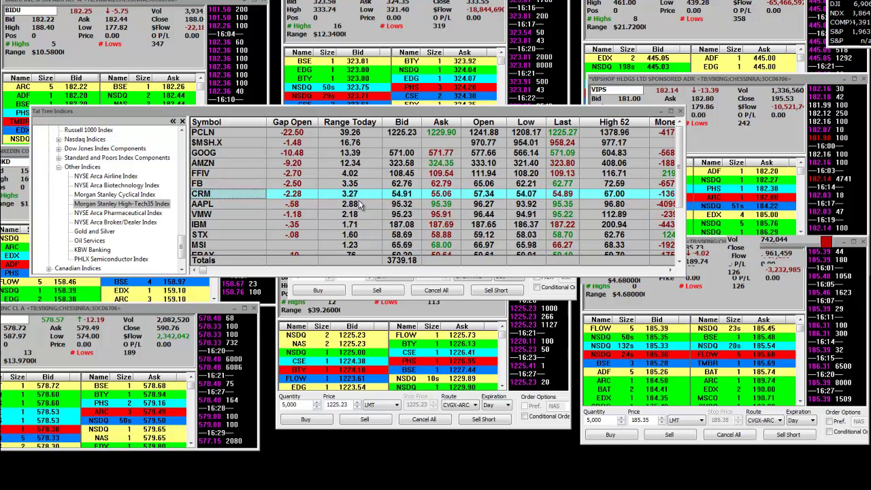
click(361, 204)
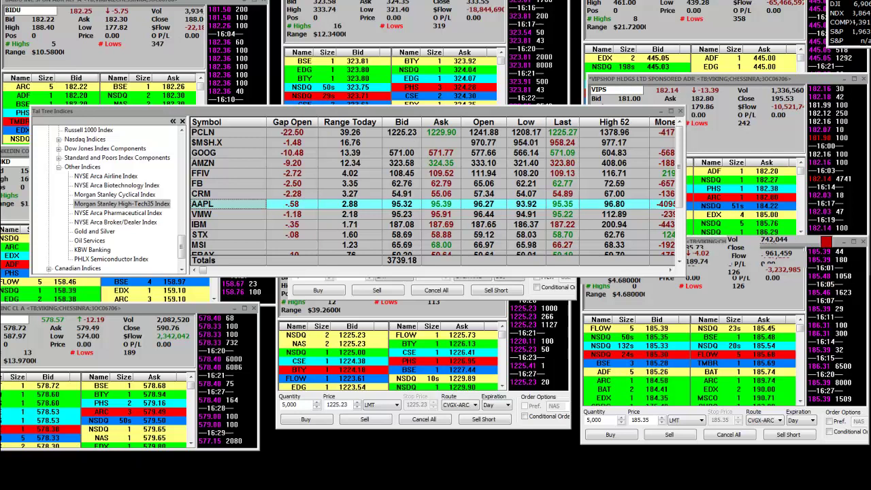
click(152, 238)
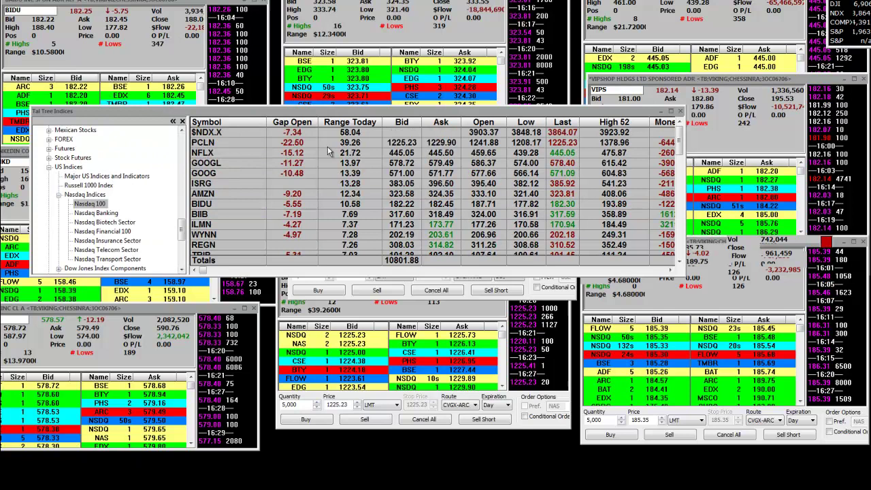
click(364, 144)
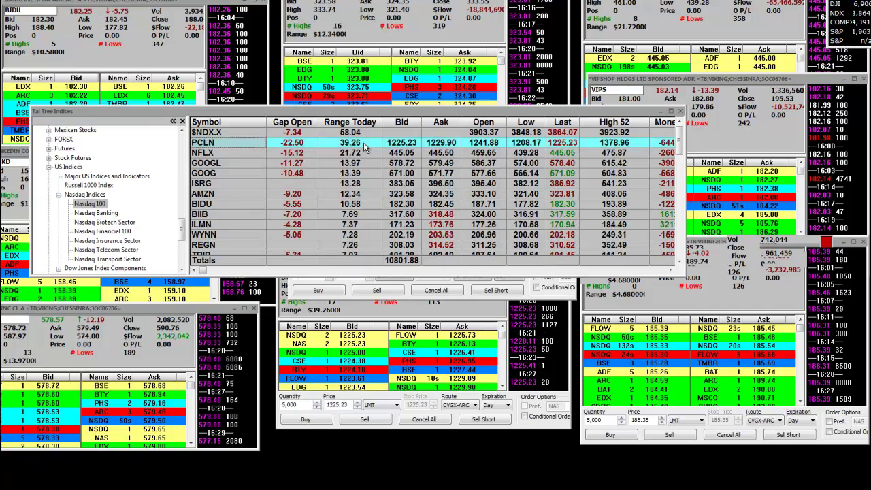
click(363, 153)
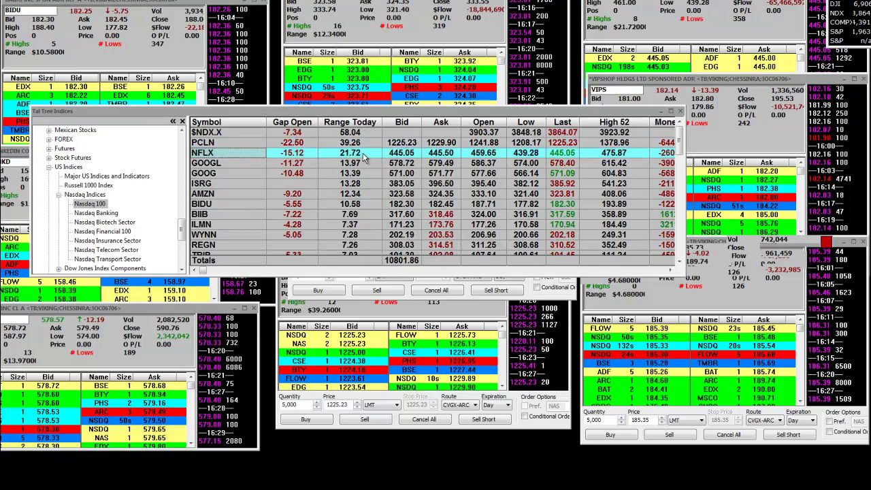
click(368, 163)
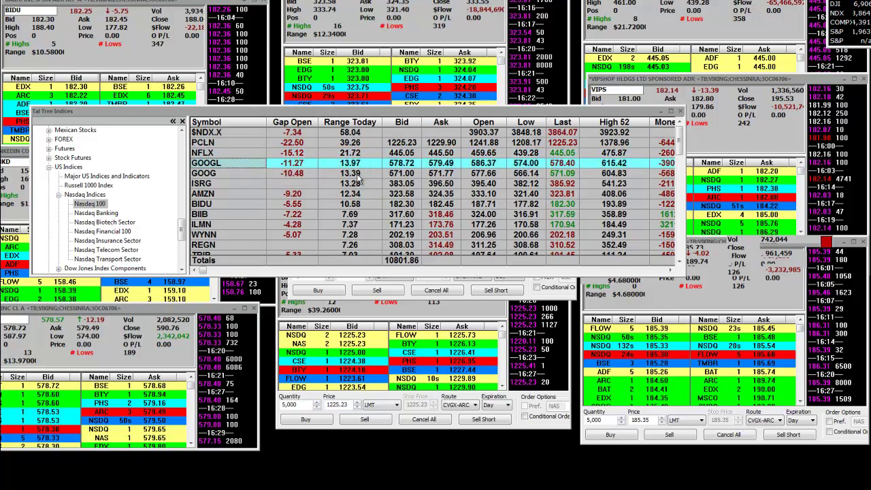
click(360, 174)
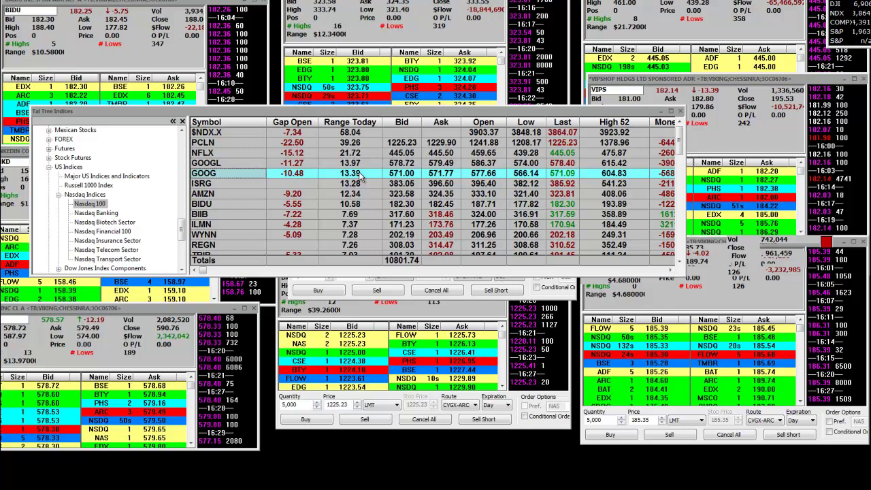
click(363, 185)
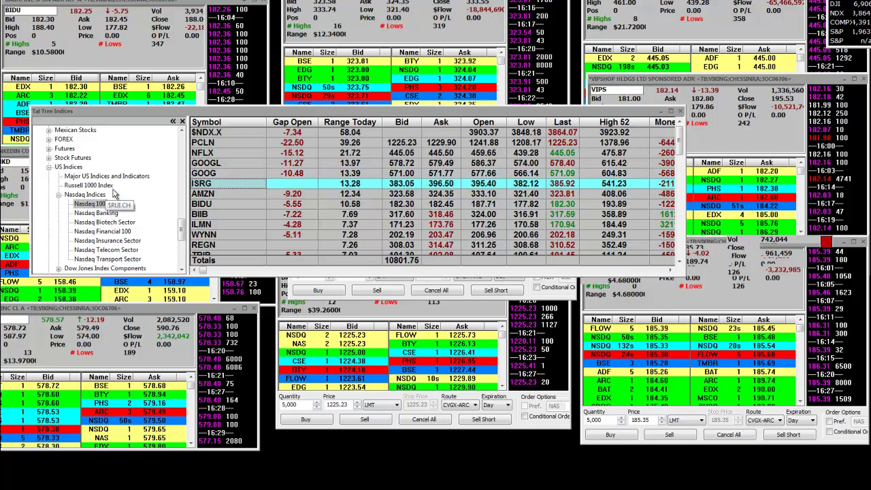
click(361, 195)
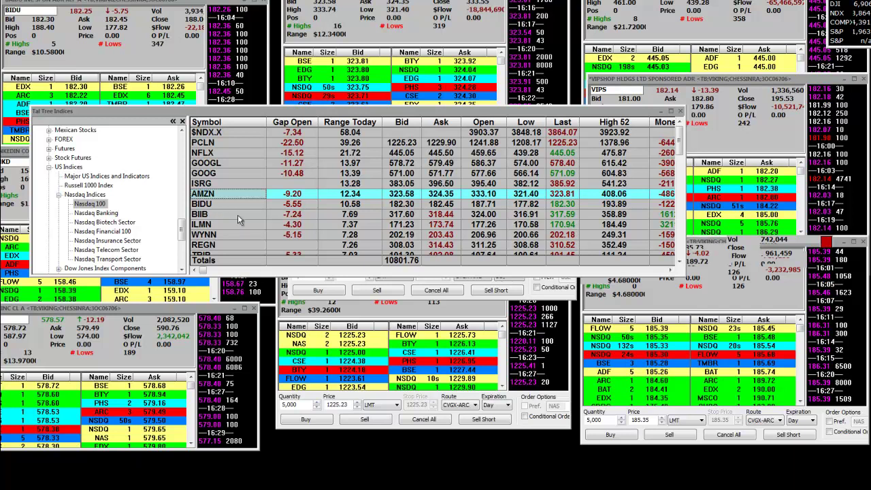
click(368, 226)
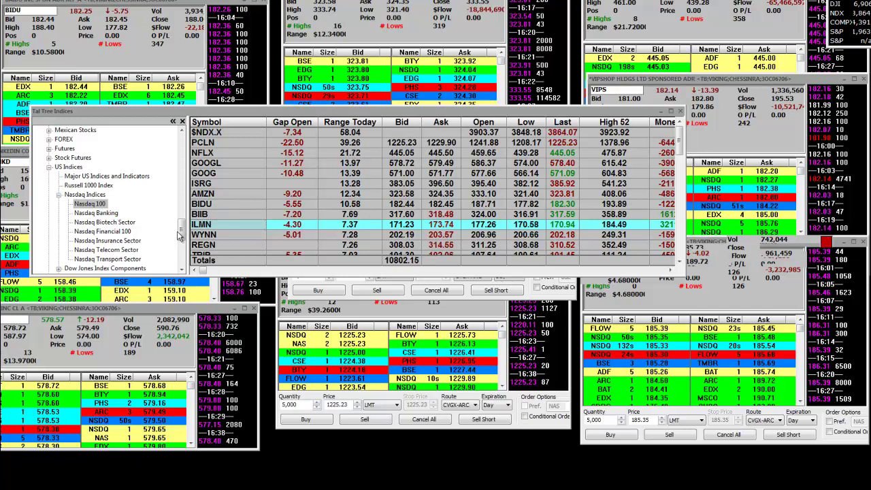
scroll(174, 248, down, 4)
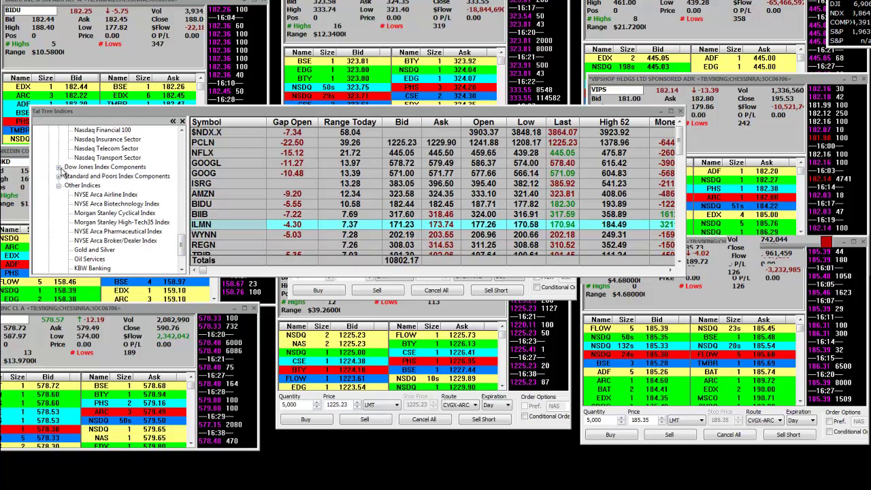
List the Dow Jones Internet Commerce components and select the TRIP row
click(60, 167)
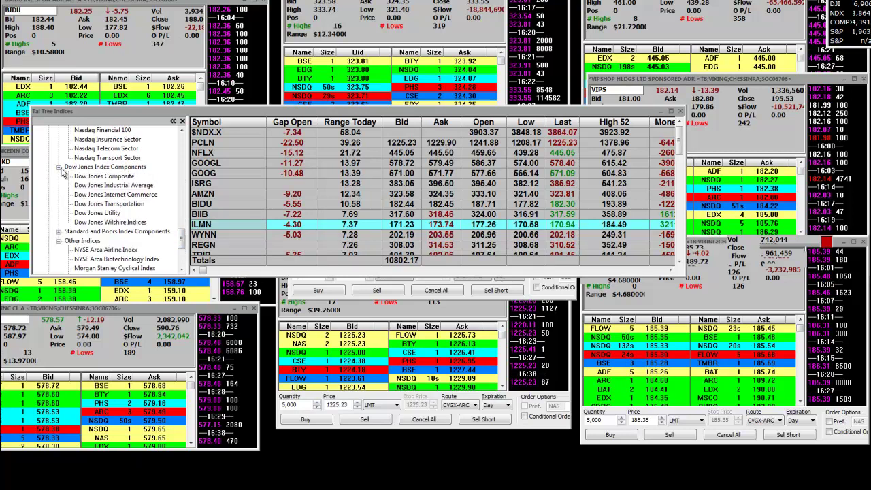
click(136, 194)
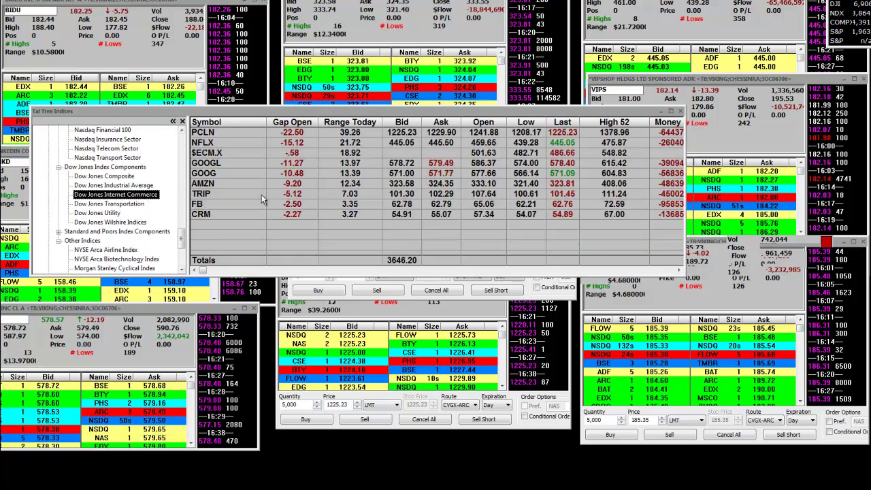
click(354, 195)
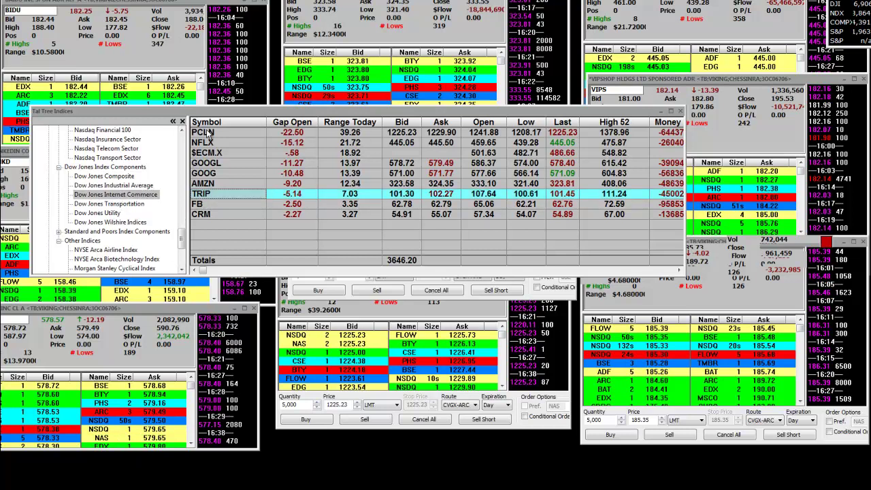
List the Dow Jones Transportation components and select the $DJT and ALK rows
click(133, 207)
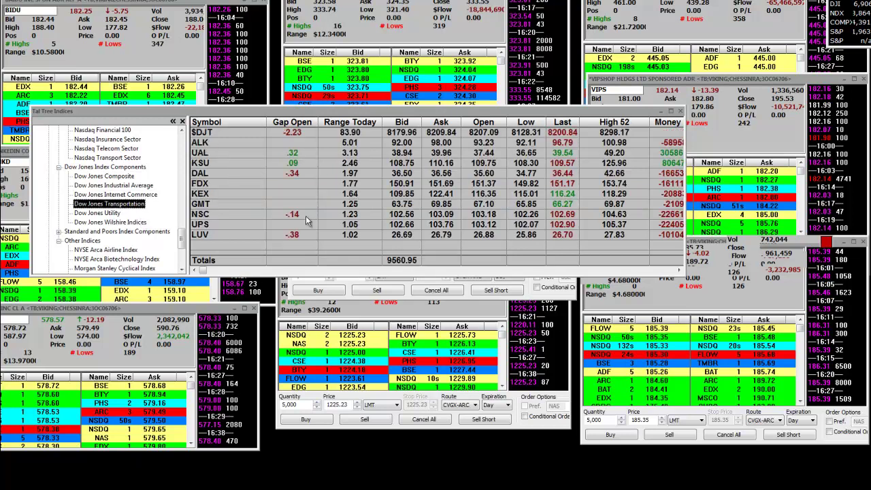
click(369, 137)
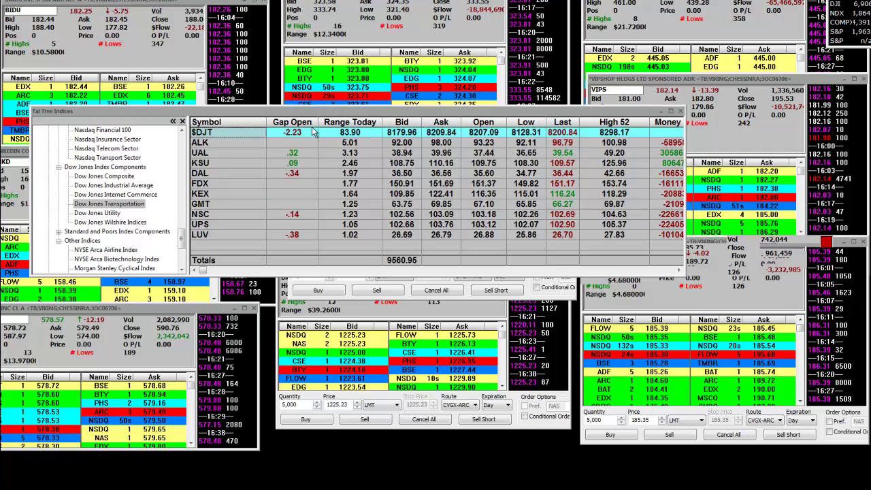
click(368, 142)
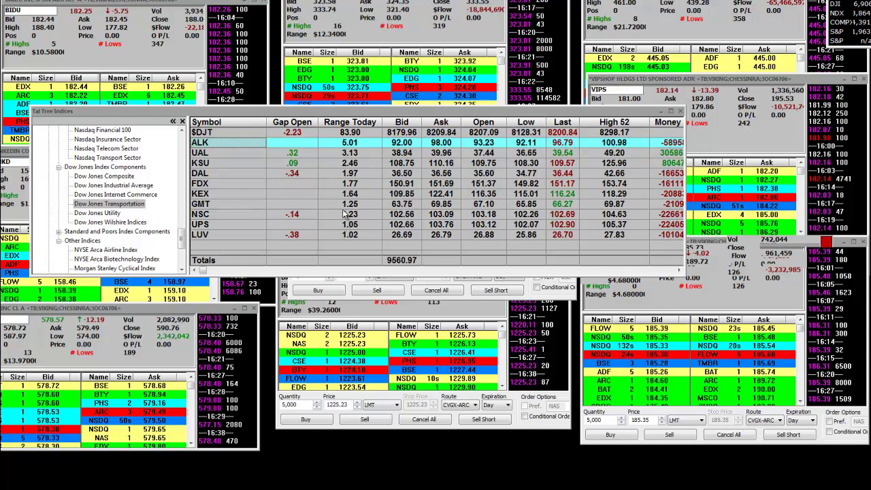
List the S&P 500 components and select the BIIB and WYNN rows
click(59, 233)
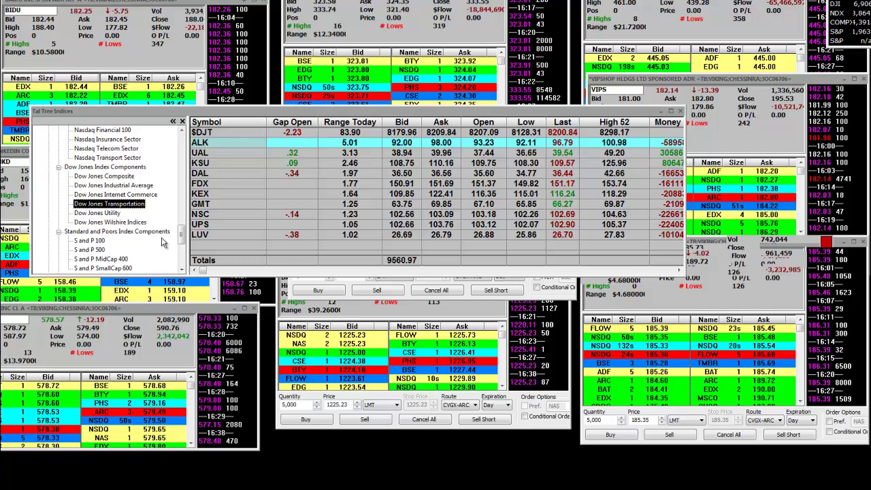
click(89, 250)
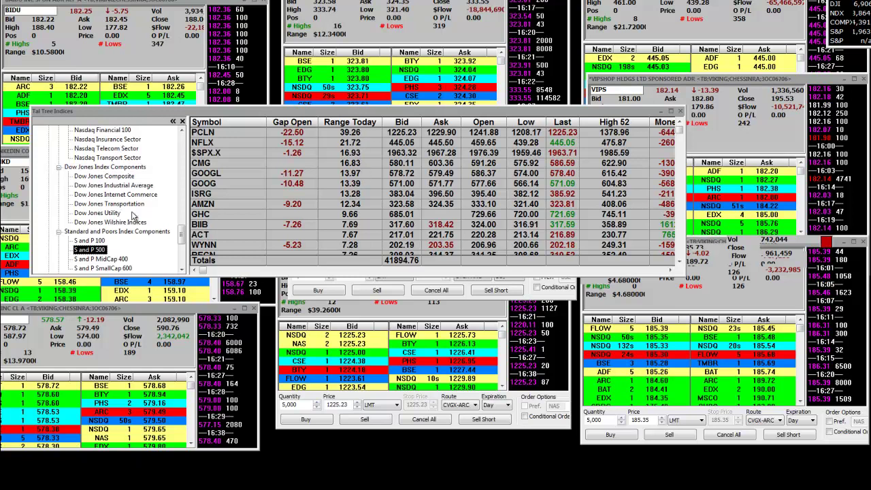
click(211, 224)
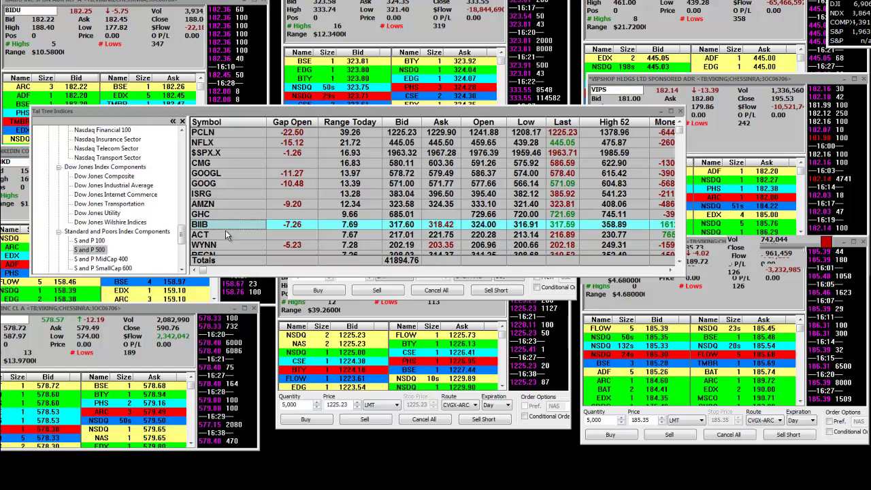
click(227, 247)
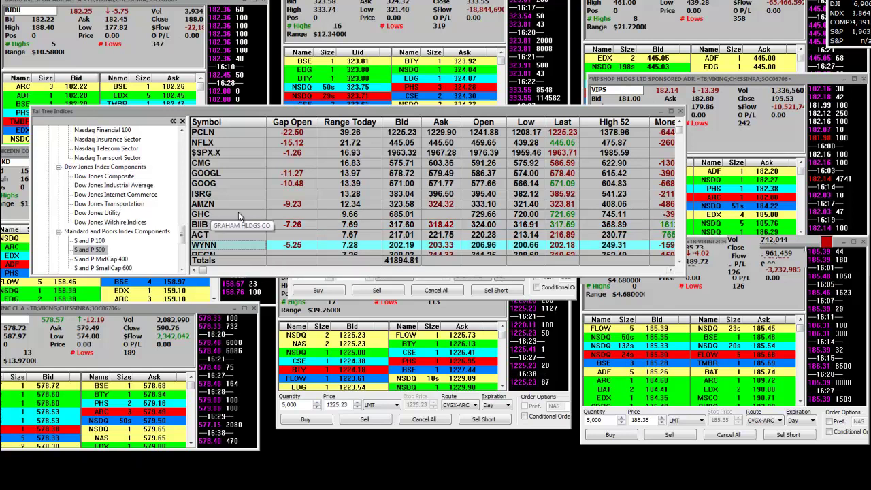
Scroll down the S&P 500 grid and select the ADS row
scroll(238, 212, down, 1)
scroll(238, 216, down, 1)
scroll(238, 217, down, 2)
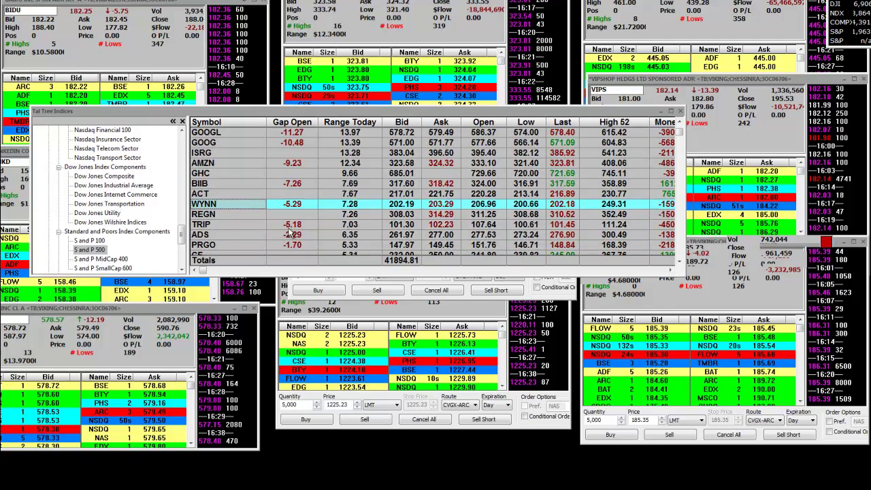
click(214, 235)
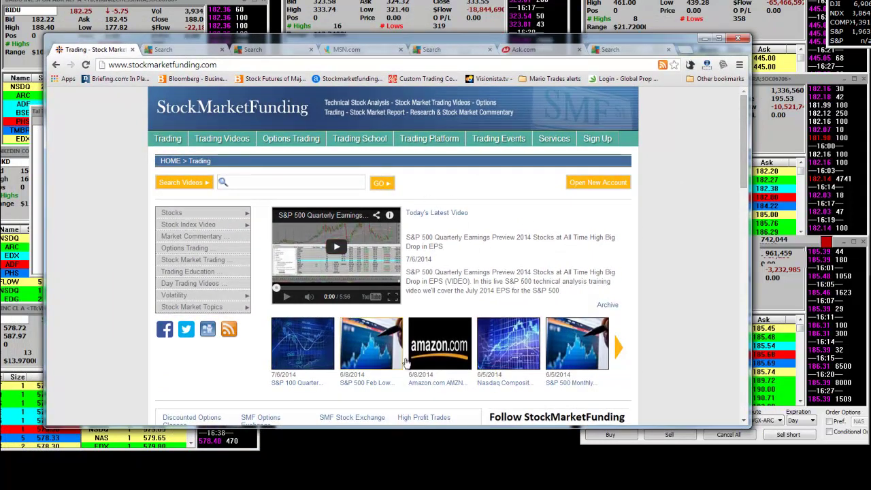
Close the StockMarketFunding signup popup, then scroll down the Trading page and back up
click(452, 106)
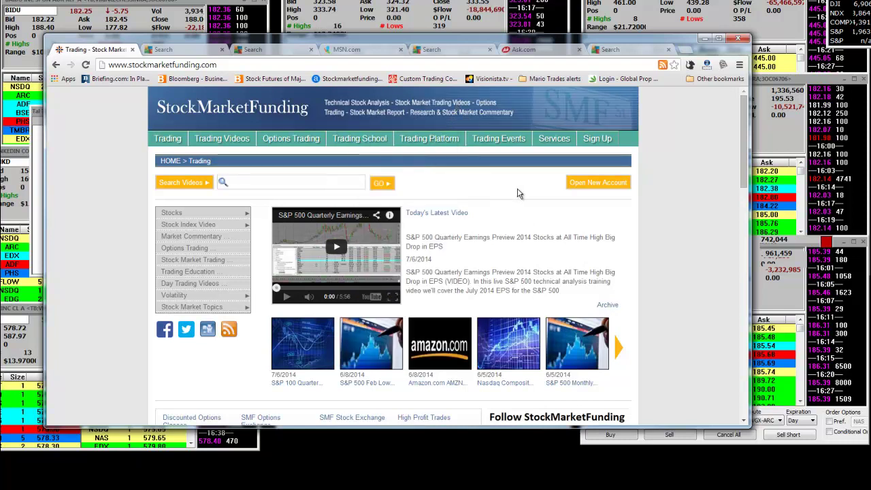
scroll(518, 196, down, 1)
scroll(519, 221, down, 2)
scroll(518, 225, down, 1)
scroll(520, 231, down, 1)
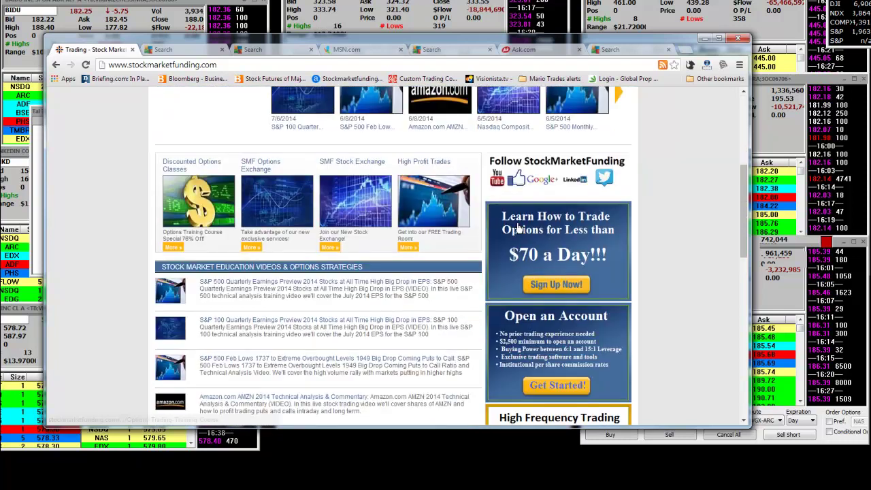
scroll(524, 242, up, 3)
scroll(524, 242, up, 1)
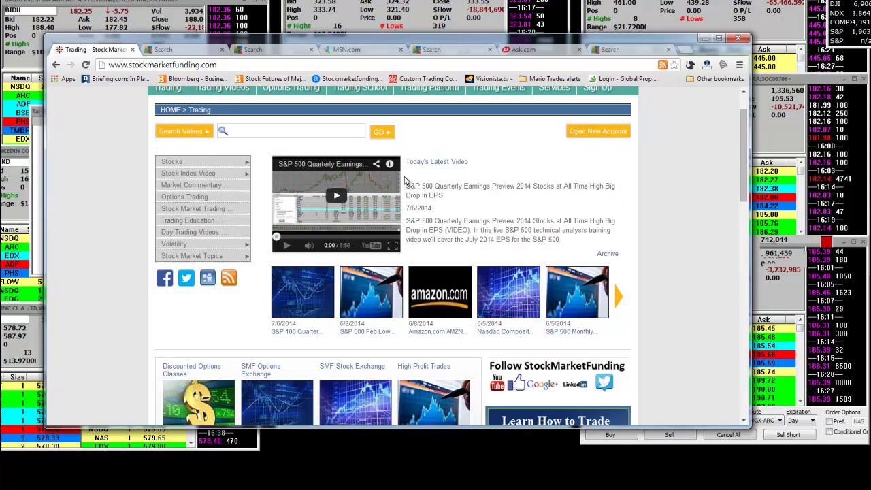